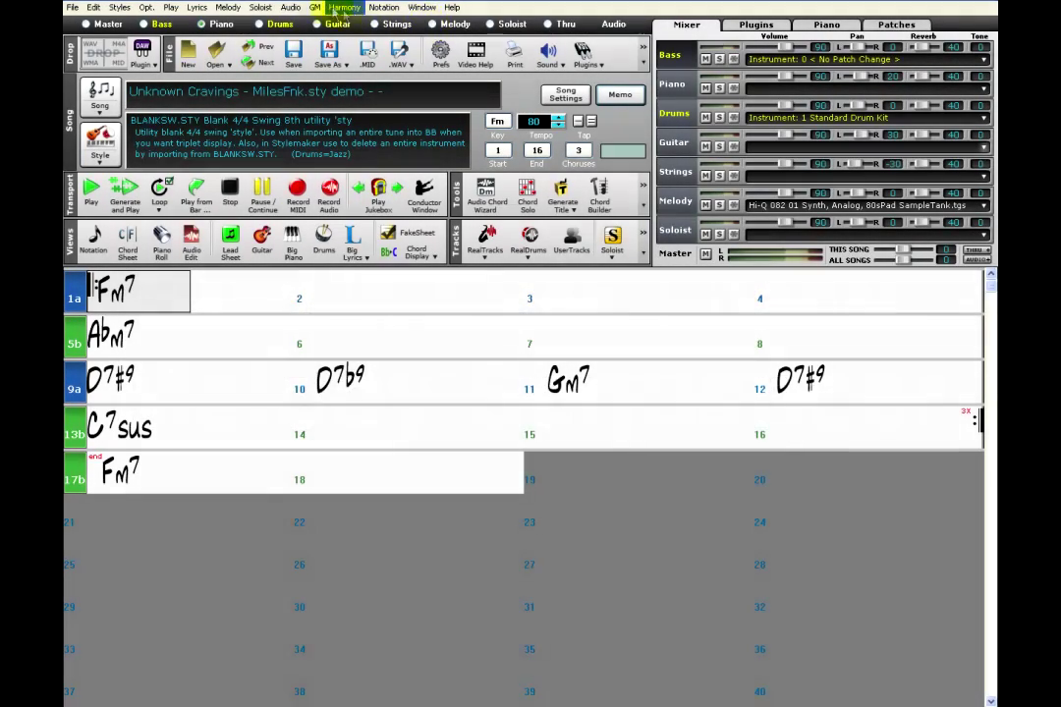
# - Import the 'Funk with trumpet' MIDI file as the melody of song 'Unknown Cravings' (Fm, tempo 80)
pyautogui.click(227, 7)
pyautogui.moveTo(296, 145)
pyautogui.click(456, 147)
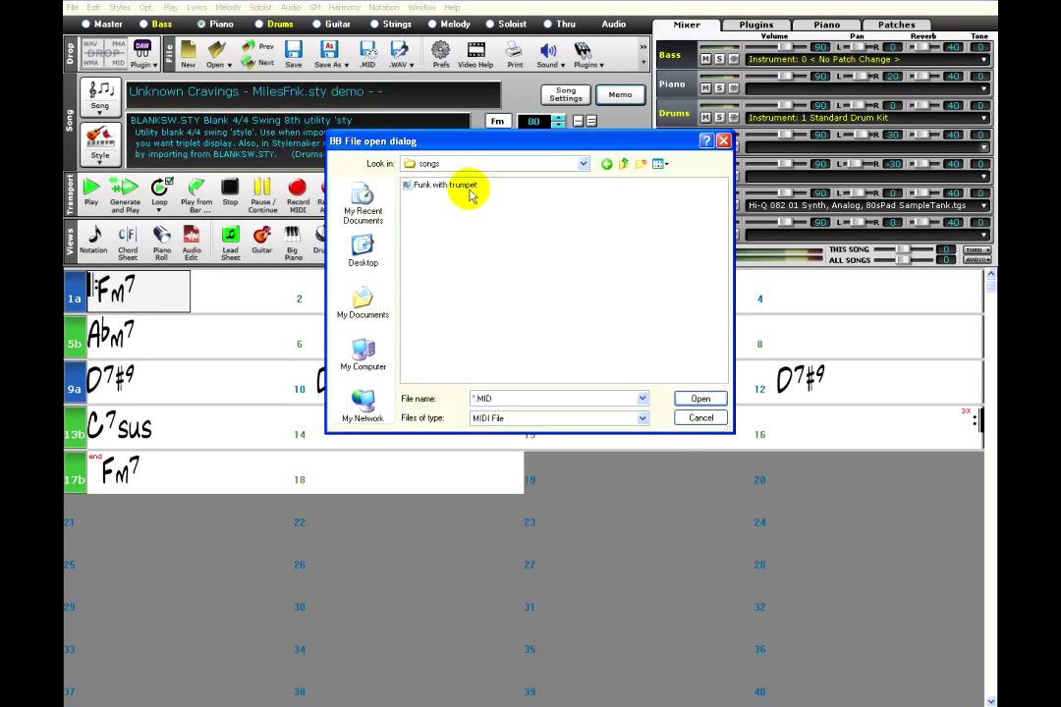
pyautogui.click(470, 196)
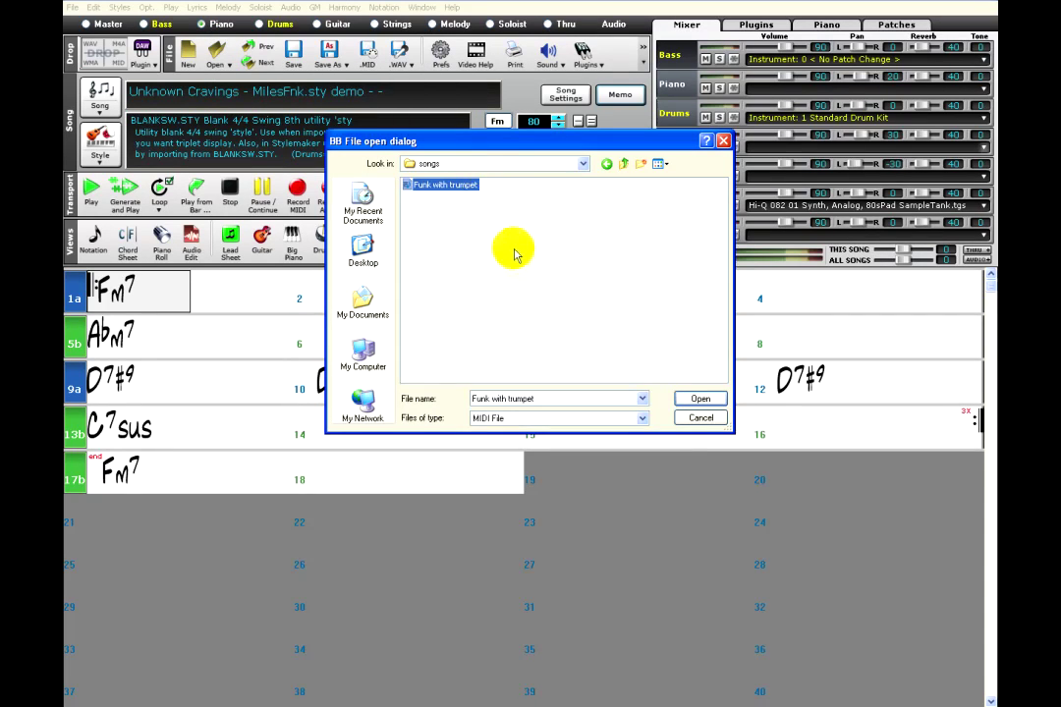
pyautogui.click(724, 403)
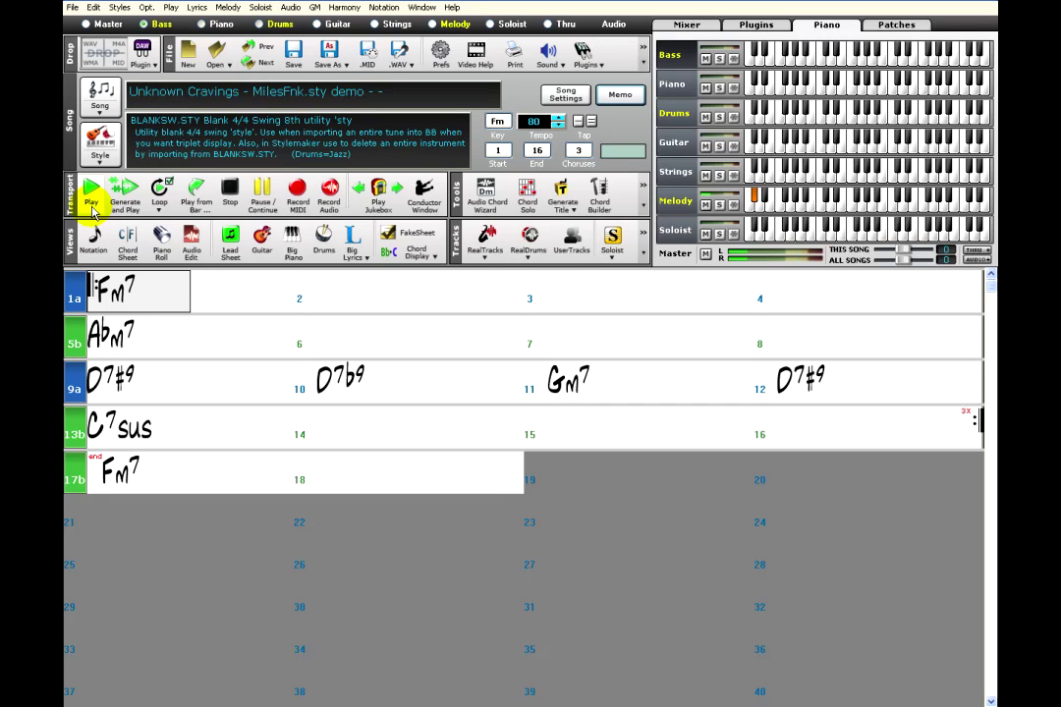
# - Play the imported song, set the Melody track type to Multi (16)-Channel, then stop playback
pyautogui.click(92, 204)
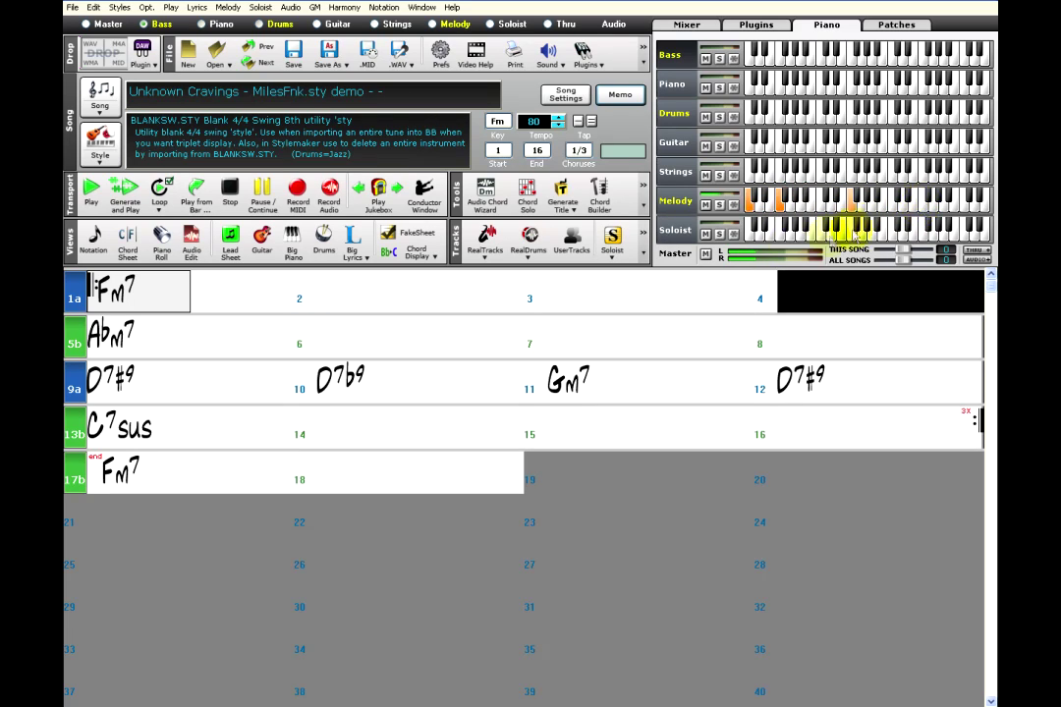
pyautogui.click(229, 8)
pyautogui.moveTo(240, 23)
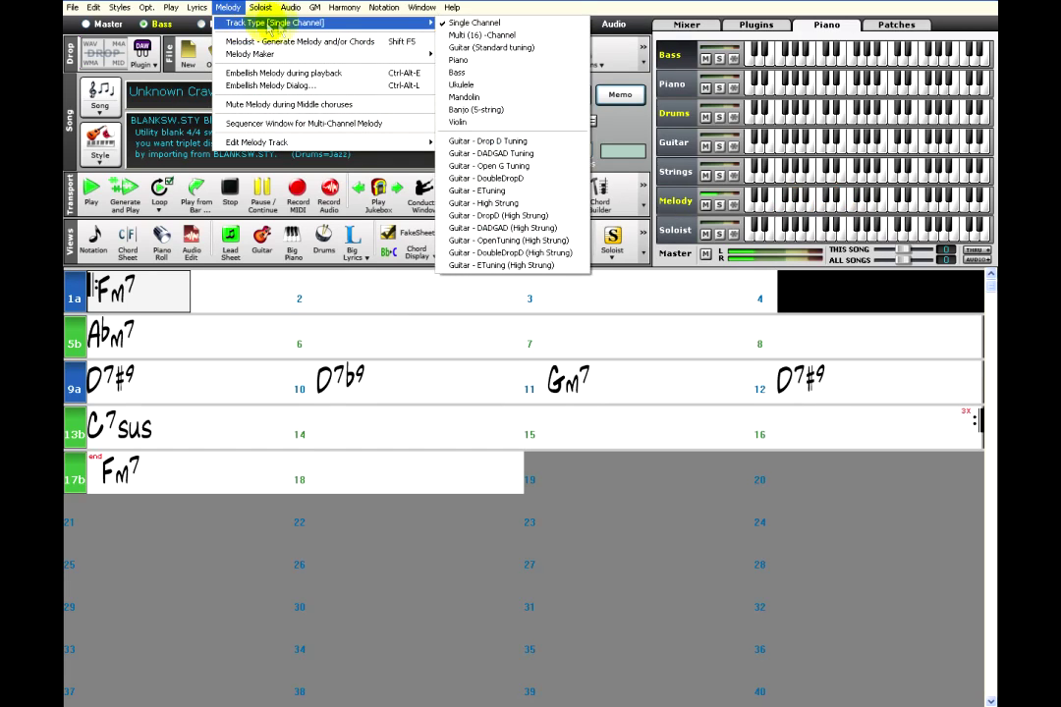
pyautogui.click(441, 35)
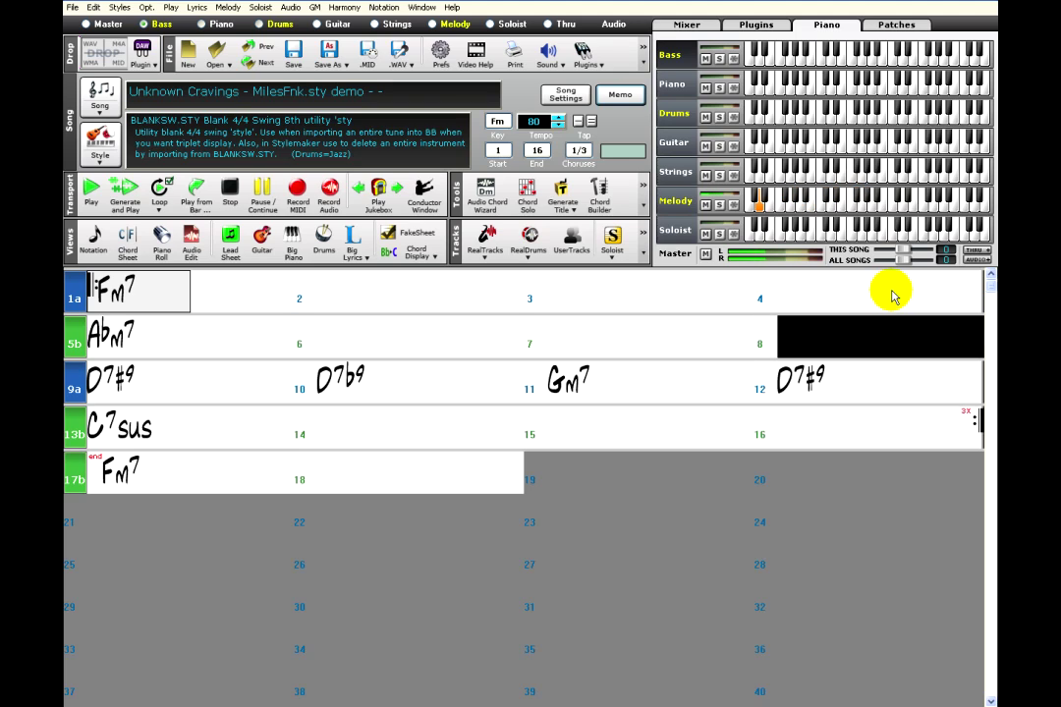
pyautogui.click(228, 193)
# - Switch the Drums track to HipHop RealDrums and raise the drums volume to 92 while playing
pyautogui.click(277, 25)
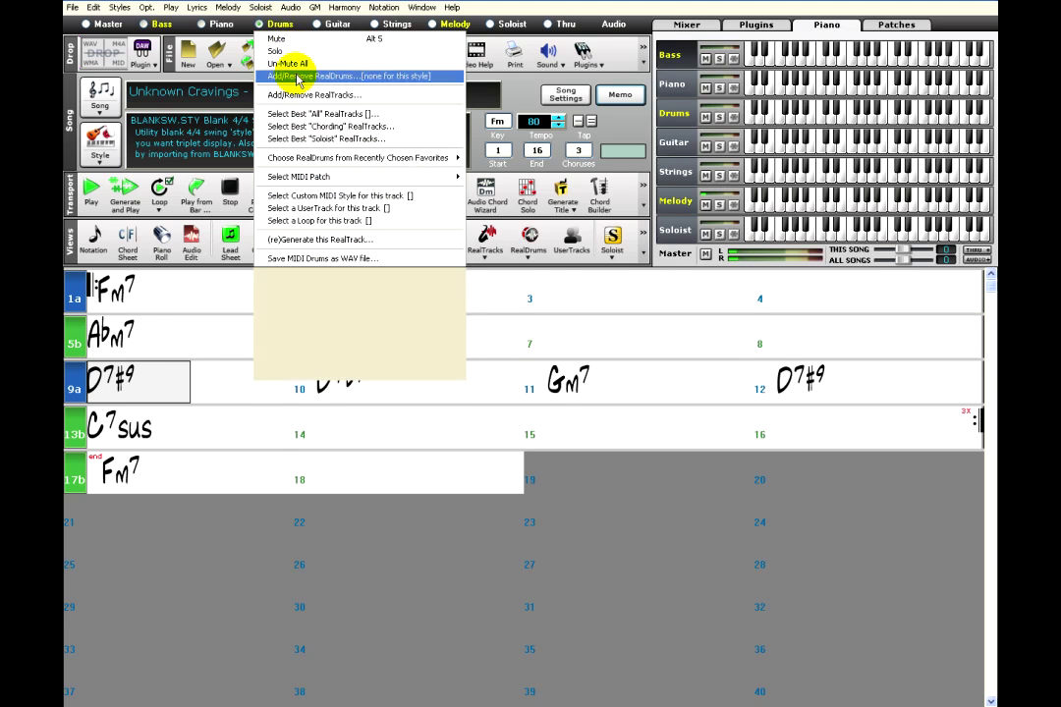
pyautogui.click(295, 76)
pyautogui.click(89, 26)
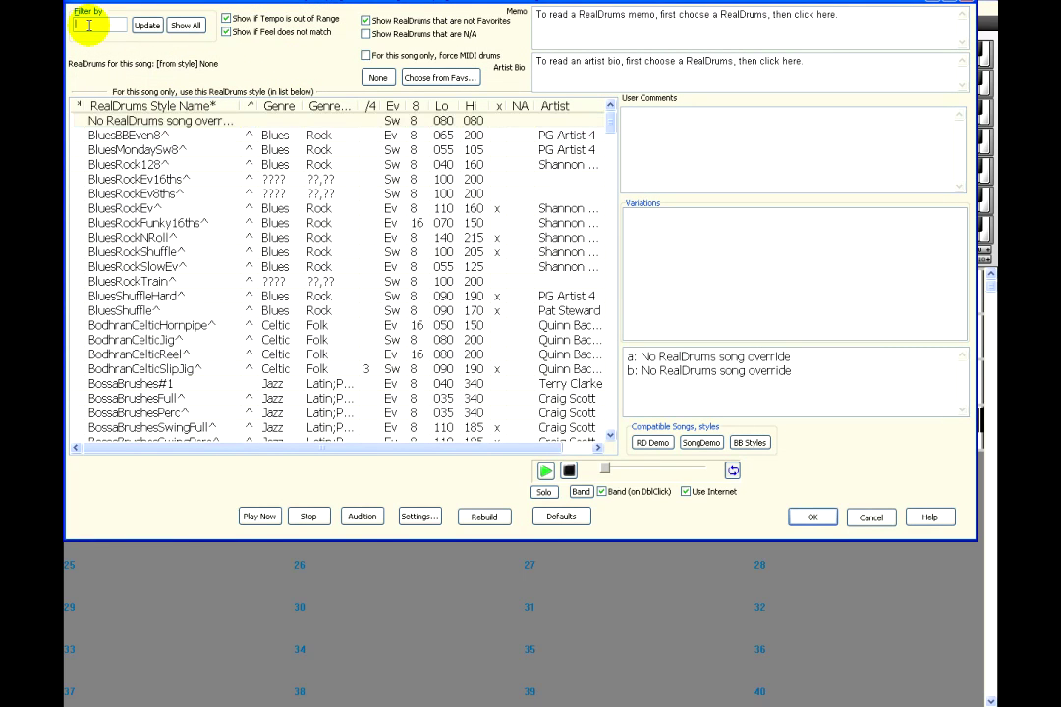
pyautogui.write('hip')
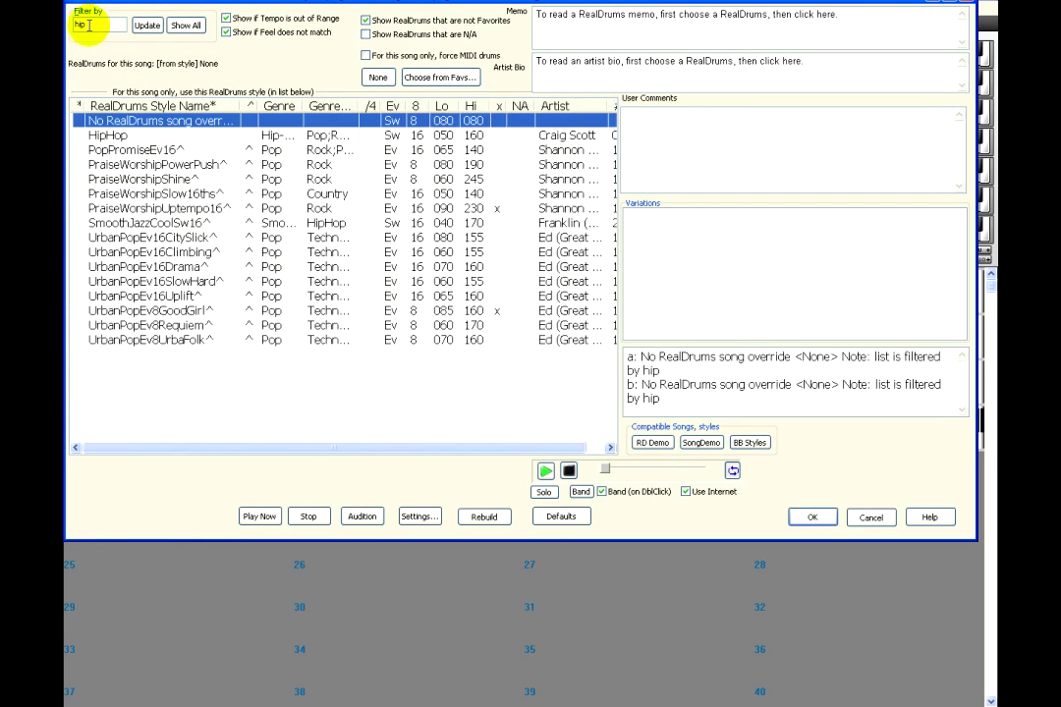
pyautogui.click(98, 135)
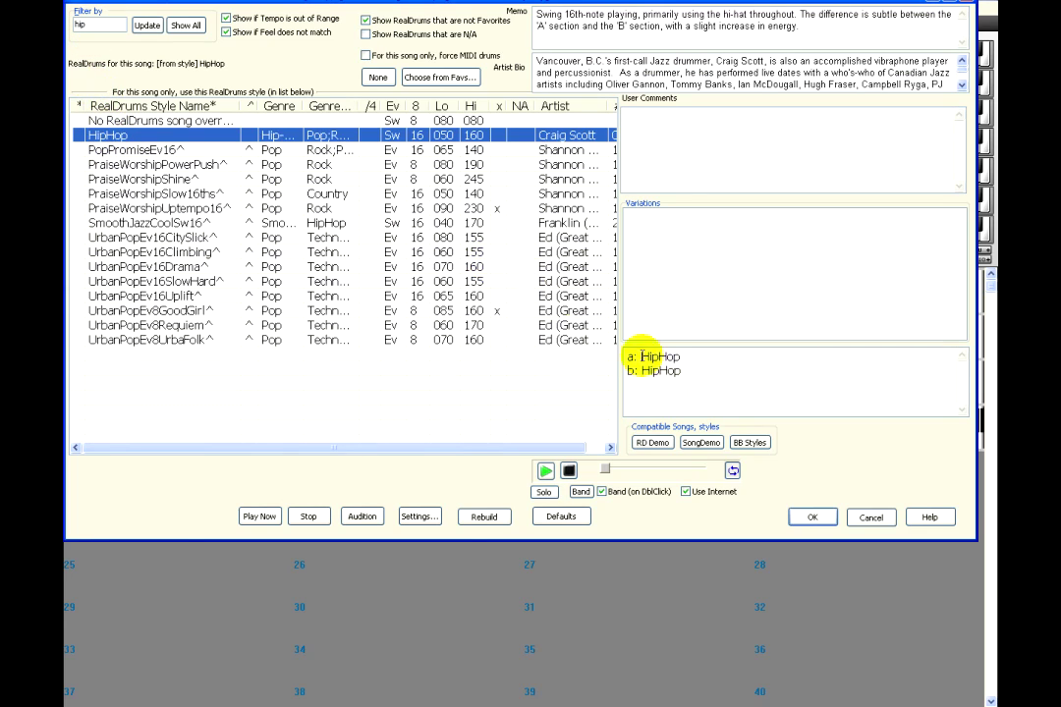
pyautogui.click(814, 518)
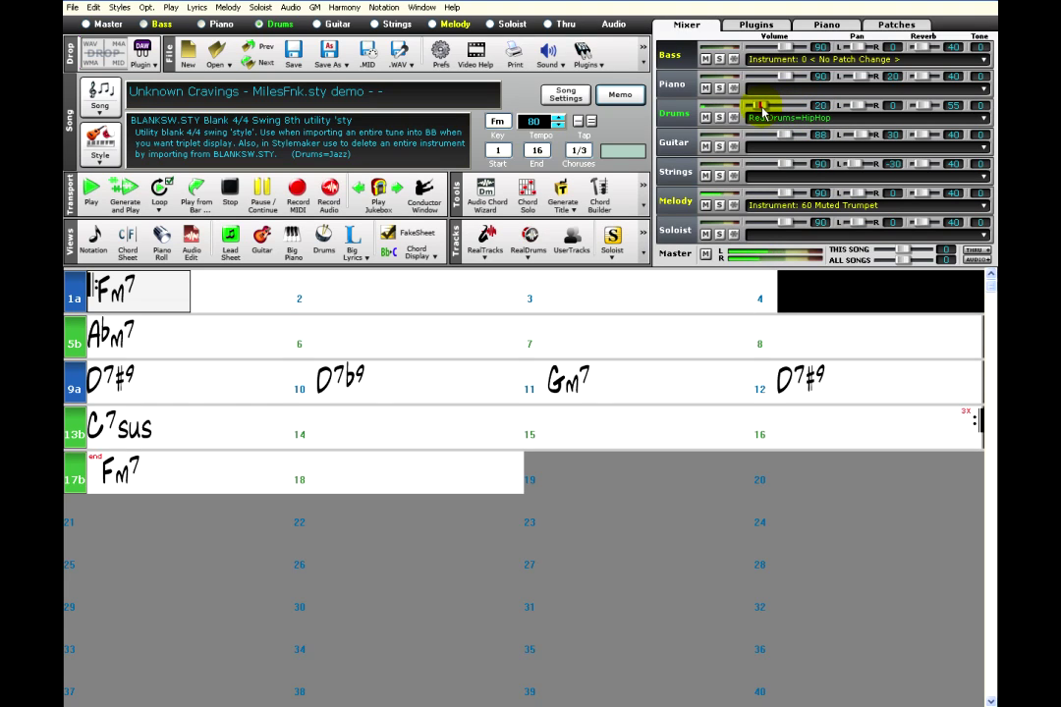
pyautogui.moveTo(770, 108); pyautogui.dragTo(773, 109)
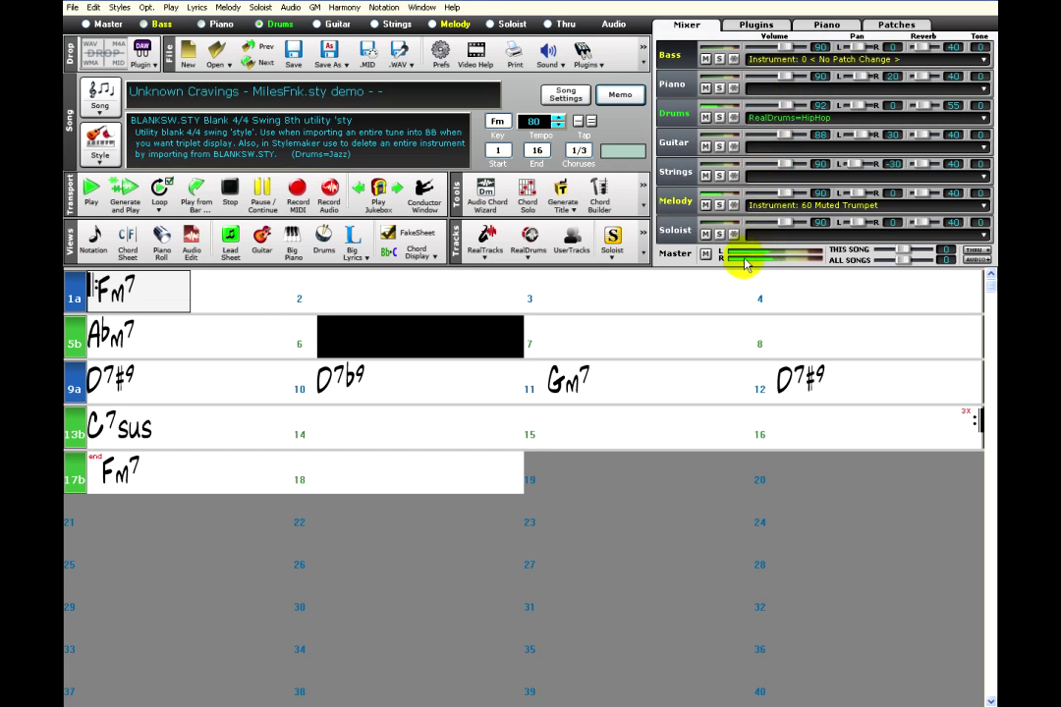
pyautogui.click(645, 210)
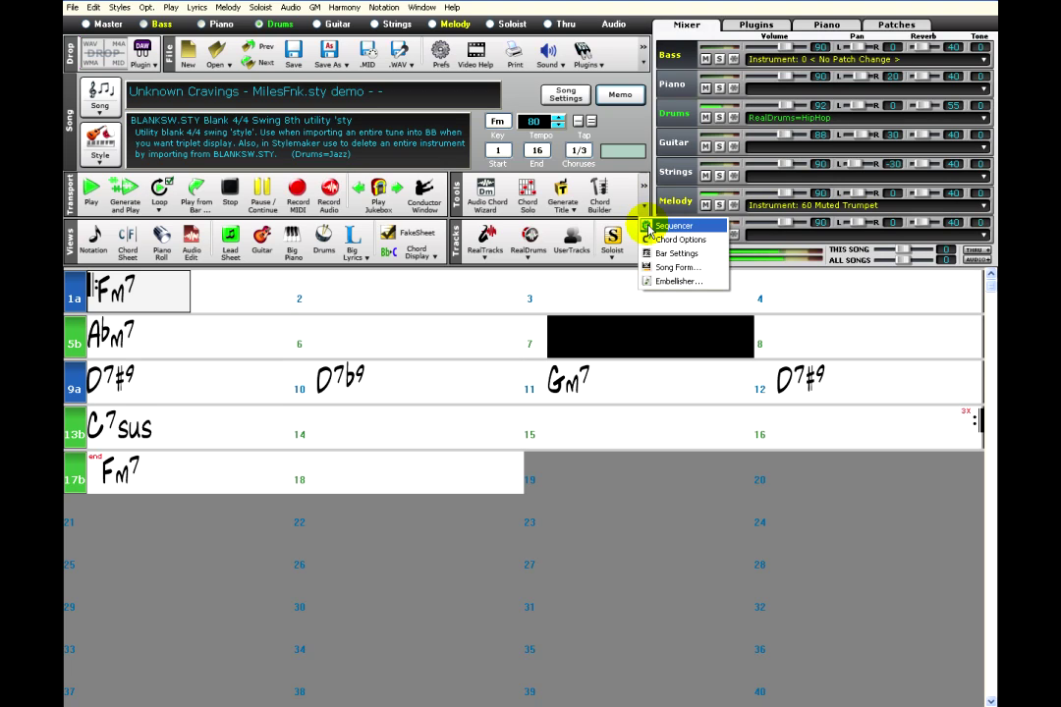
# - Open the Sequencer Window for the multi-channel Melody track, listing channels 2, 3, 4 and 10
pyautogui.click(649, 232)
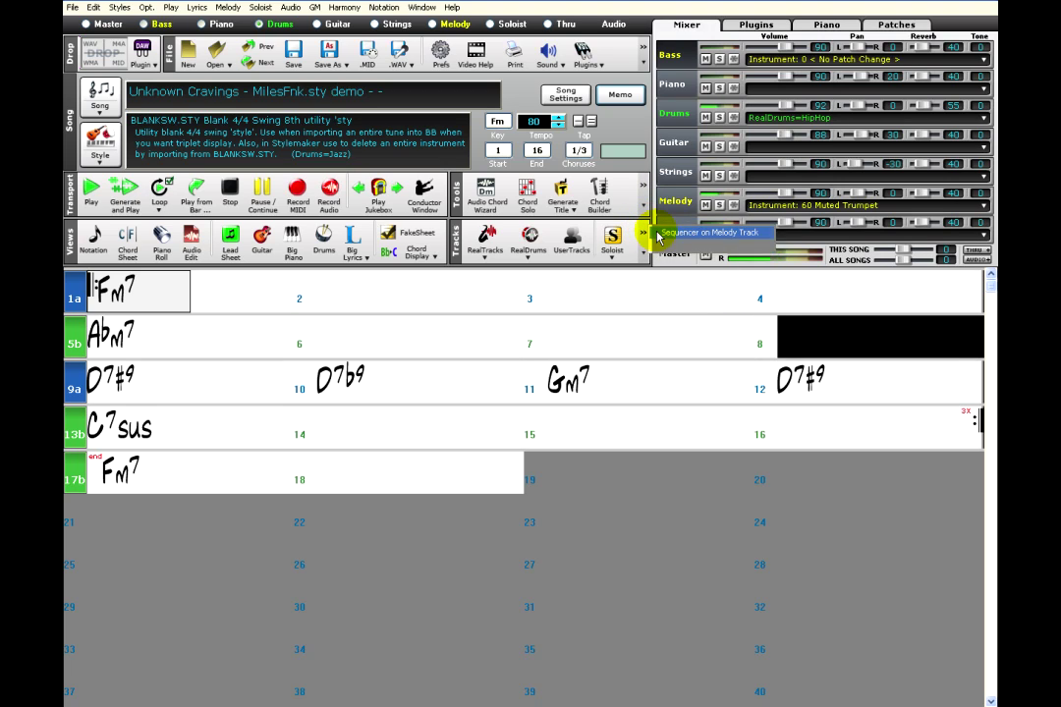
pyautogui.click(657, 234)
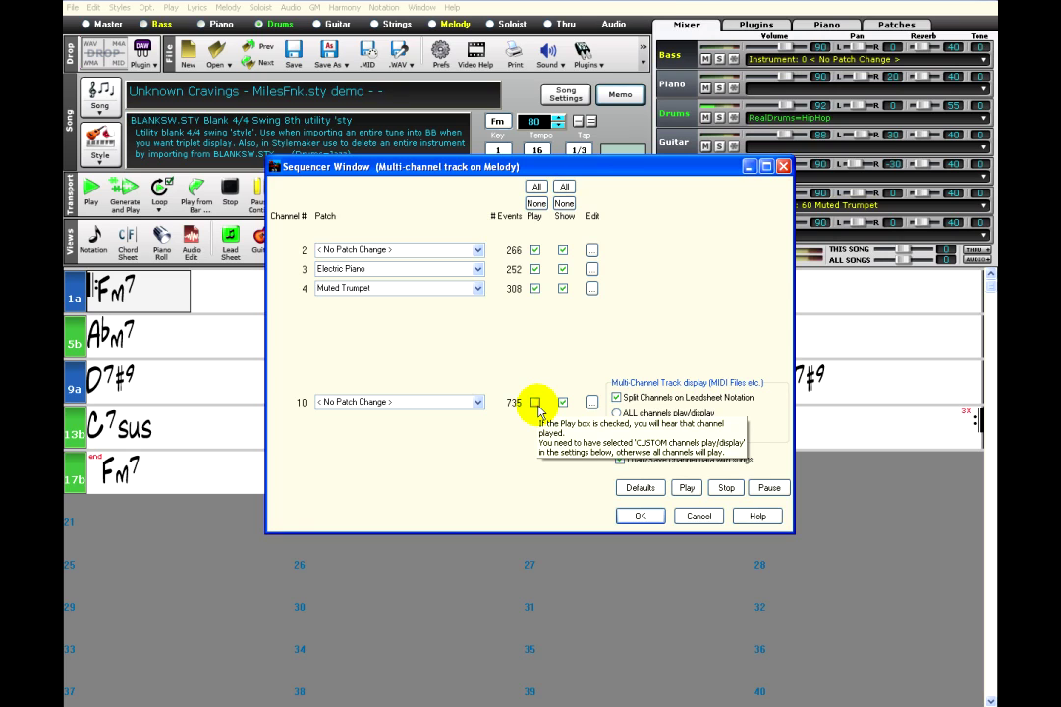
pyautogui.click(592, 402)
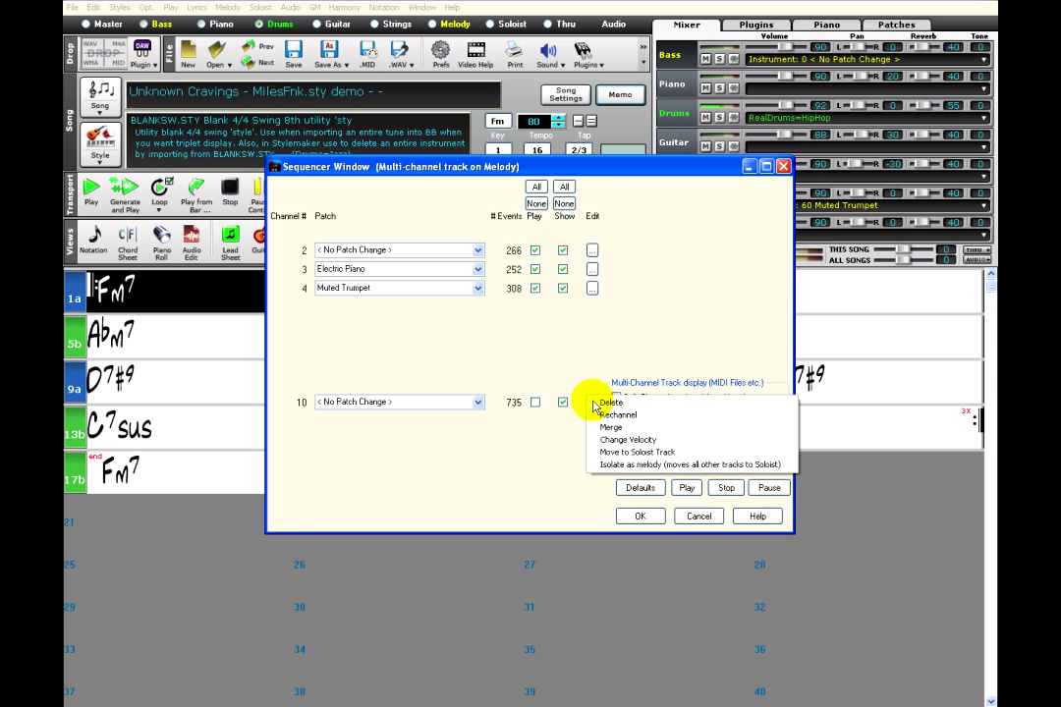
# - Delete channel 10 from the Melody sequencer and audition the remaining channels 2, 3 and 4
pyautogui.click(595, 404)
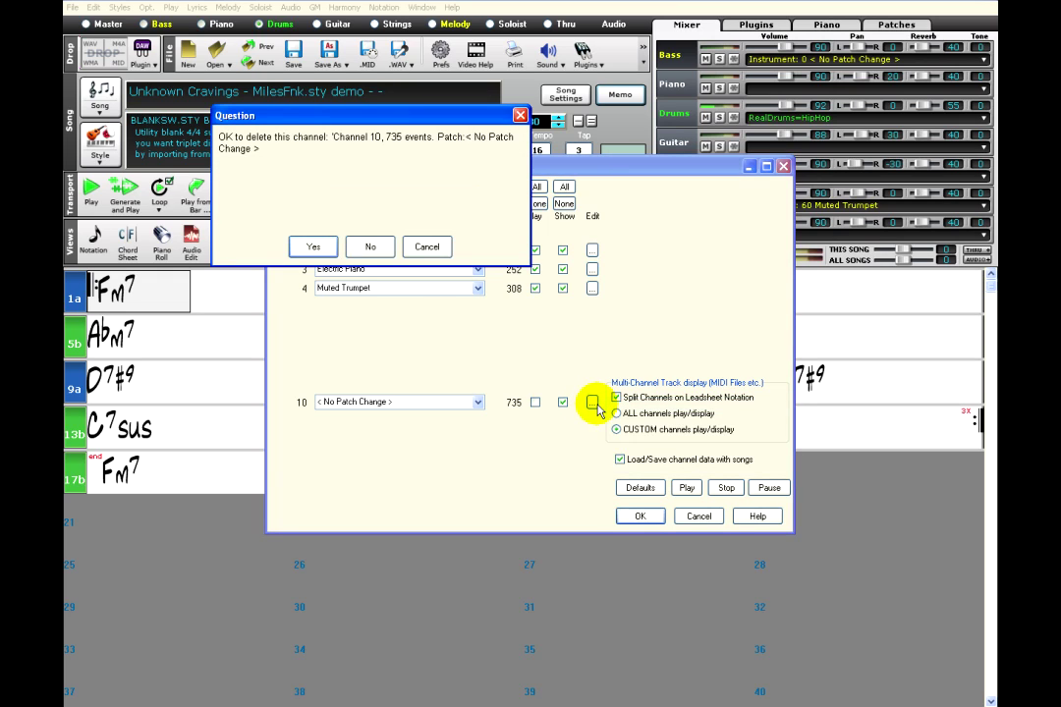
pyautogui.click(310, 247)
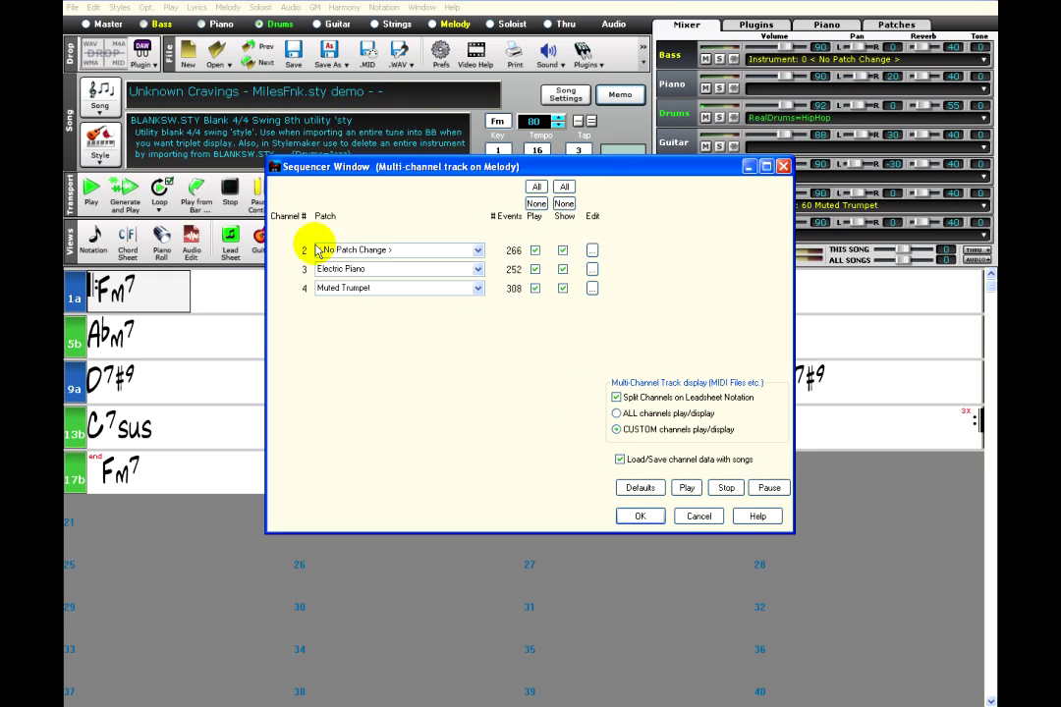
pyautogui.click(686, 488)
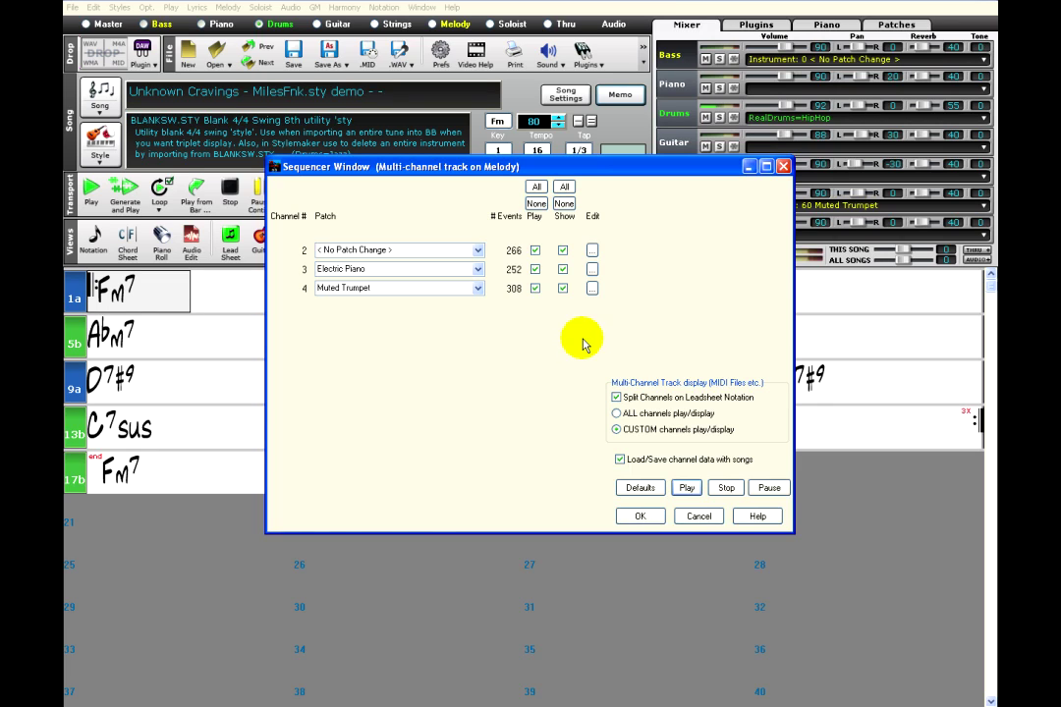
# - Isolate the Muted Trumpet channel 4 as the melody and delete channel 10
pyautogui.click(593, 290)
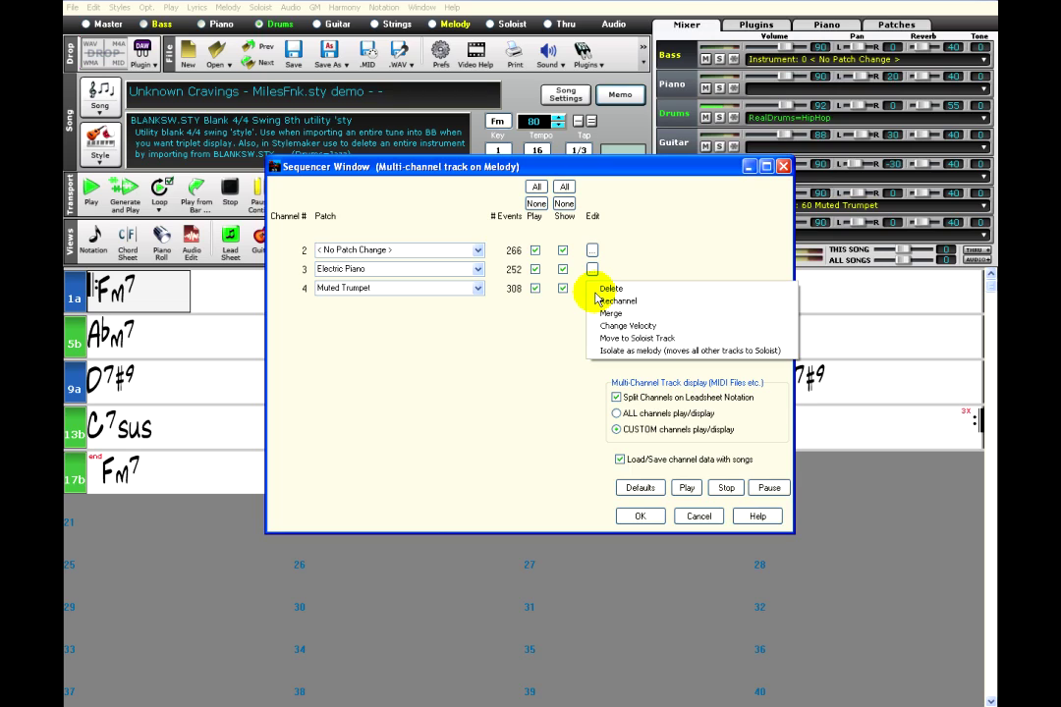
pyautogui.click(659, 352)
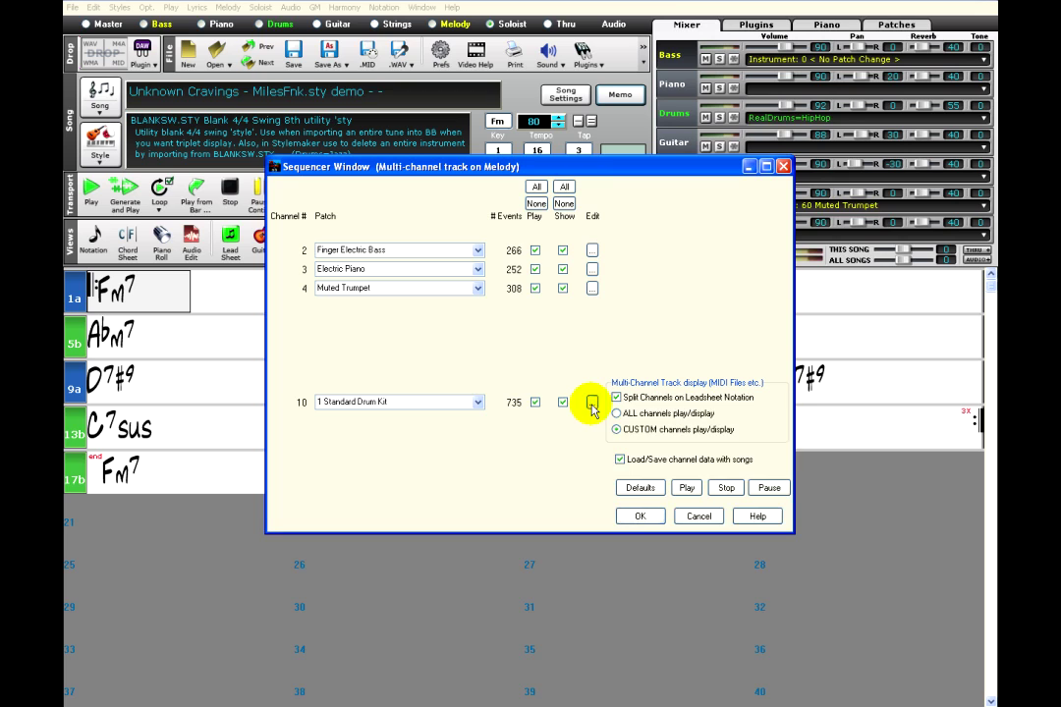
pyautogui.click(593, 408)
pyautogui.click(601, 404)
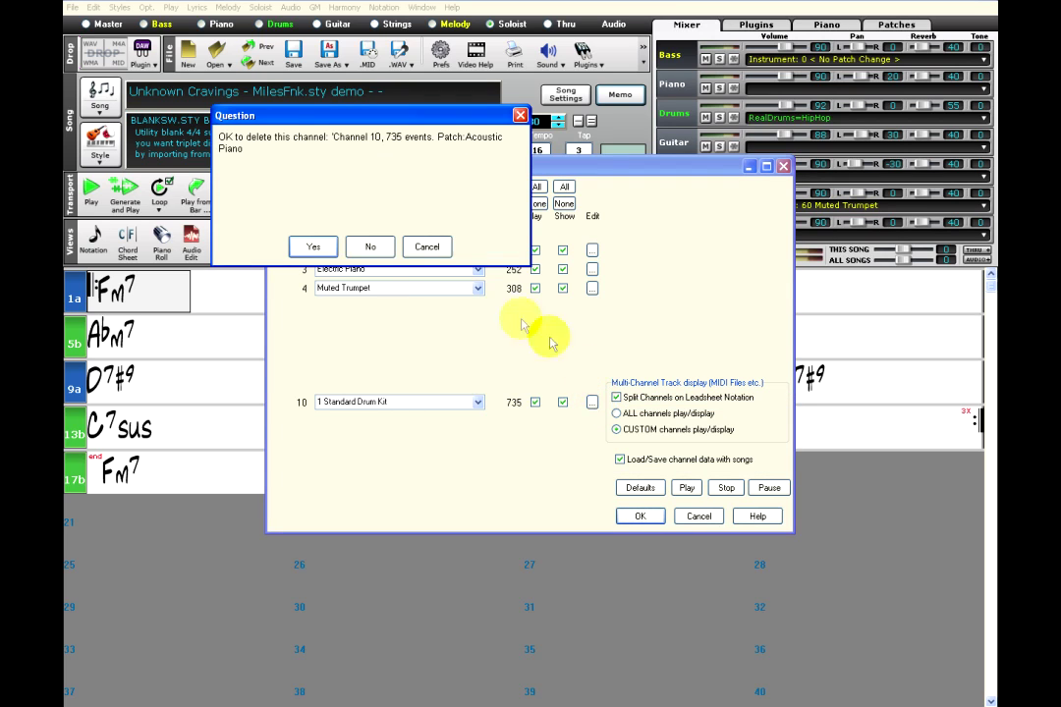
pyautogui.click(334, 252)
# - Delete the Electric Piano and Finger Electric Bass channels, keeping only Muted Trumpet, and close the sequencer
pyautogui.click(593, 268)
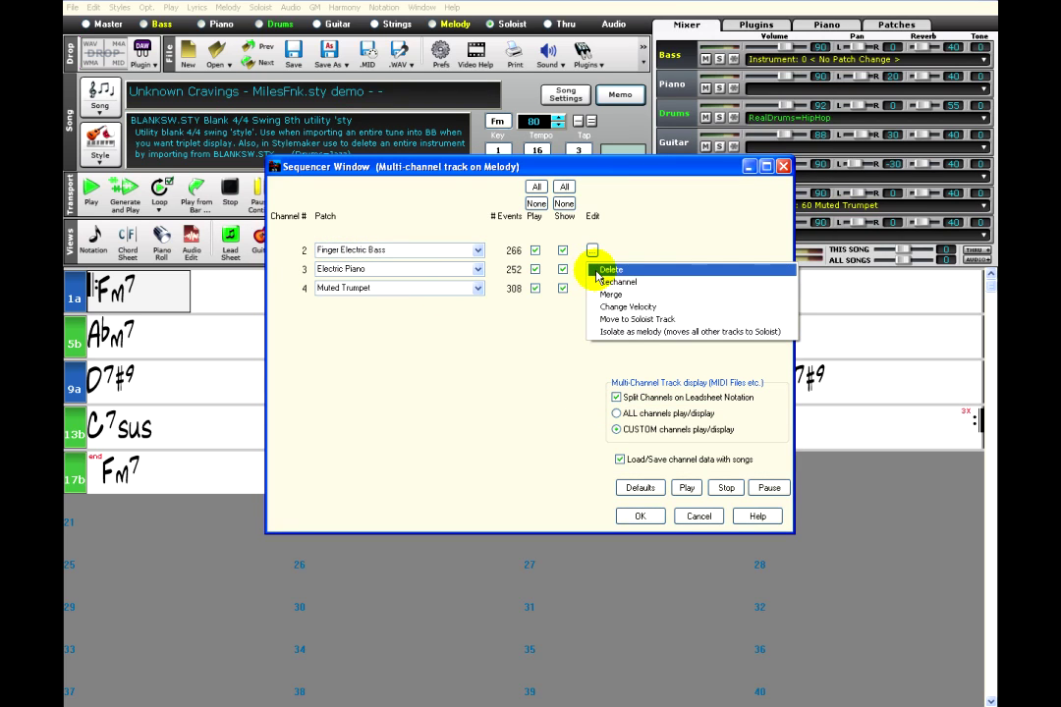
pyautogui.click(609, 270)
pyautogui.click(310, 244)
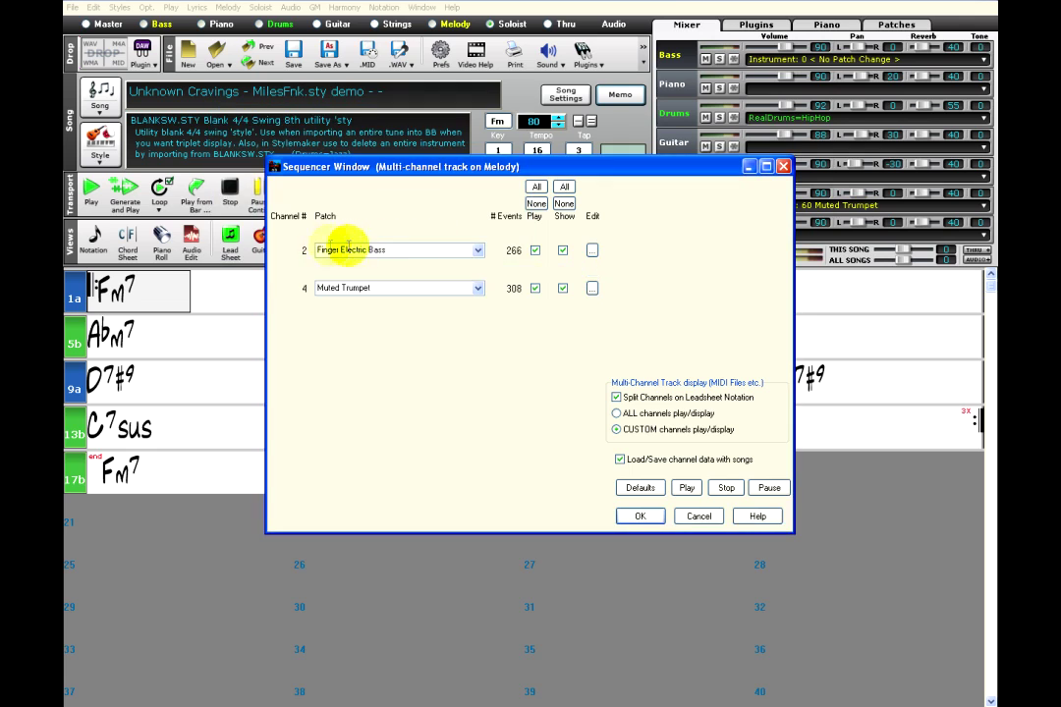
pyautogui.click(593, 251)
pyautogui.click(609, 252)
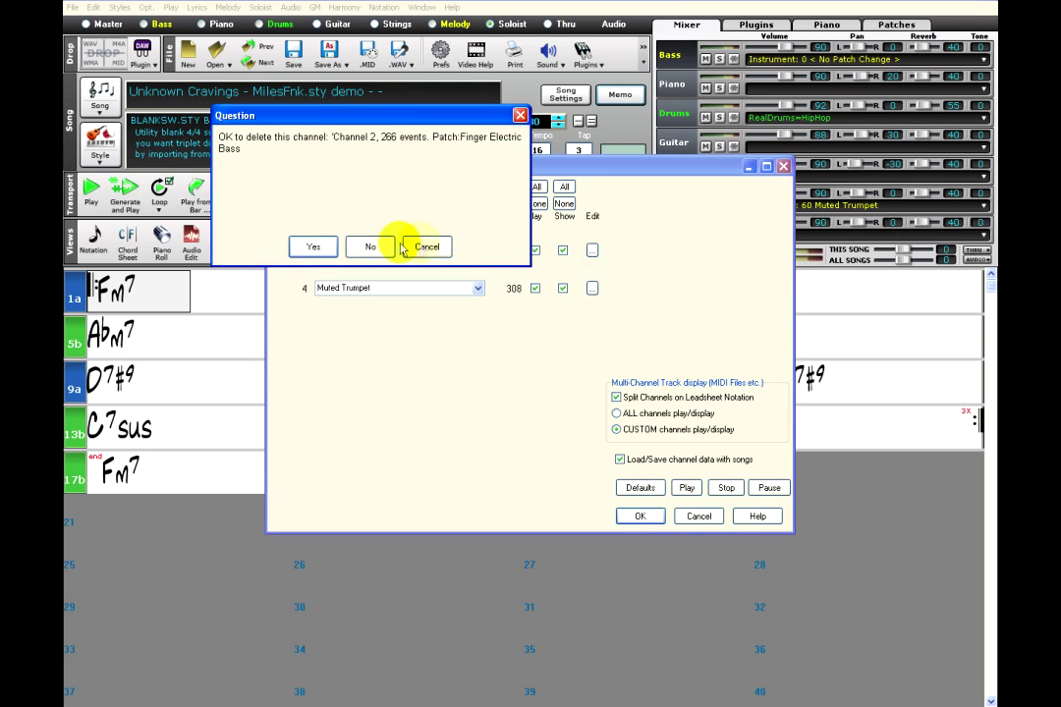
pyautogui.click(322, 251)
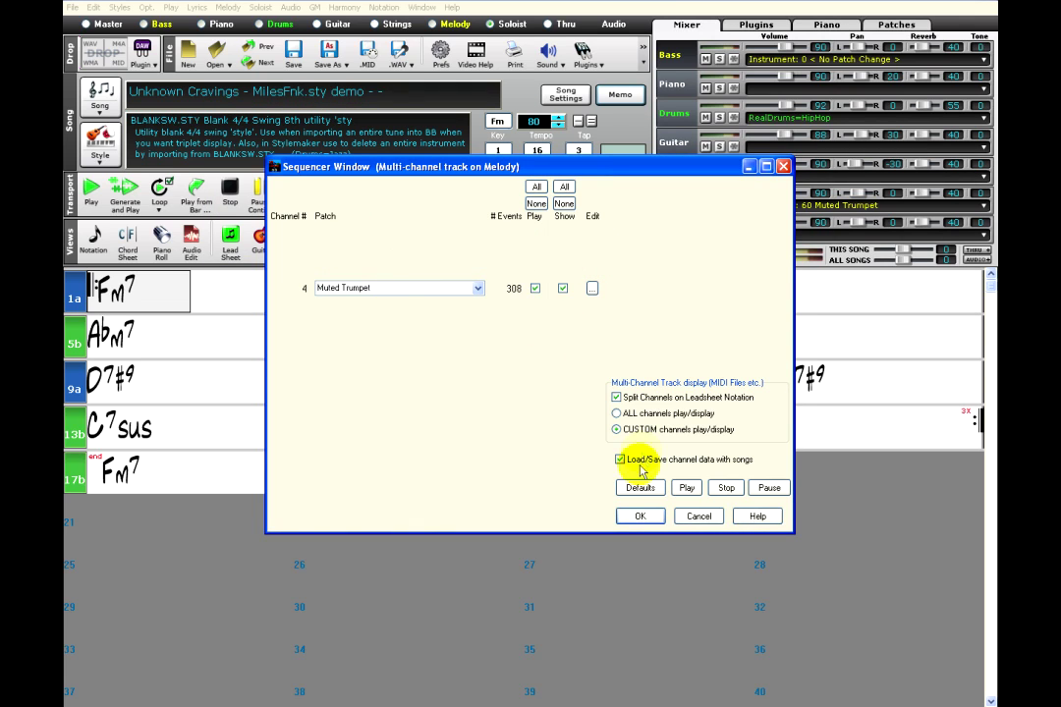
pyautogui.click(635, 518)
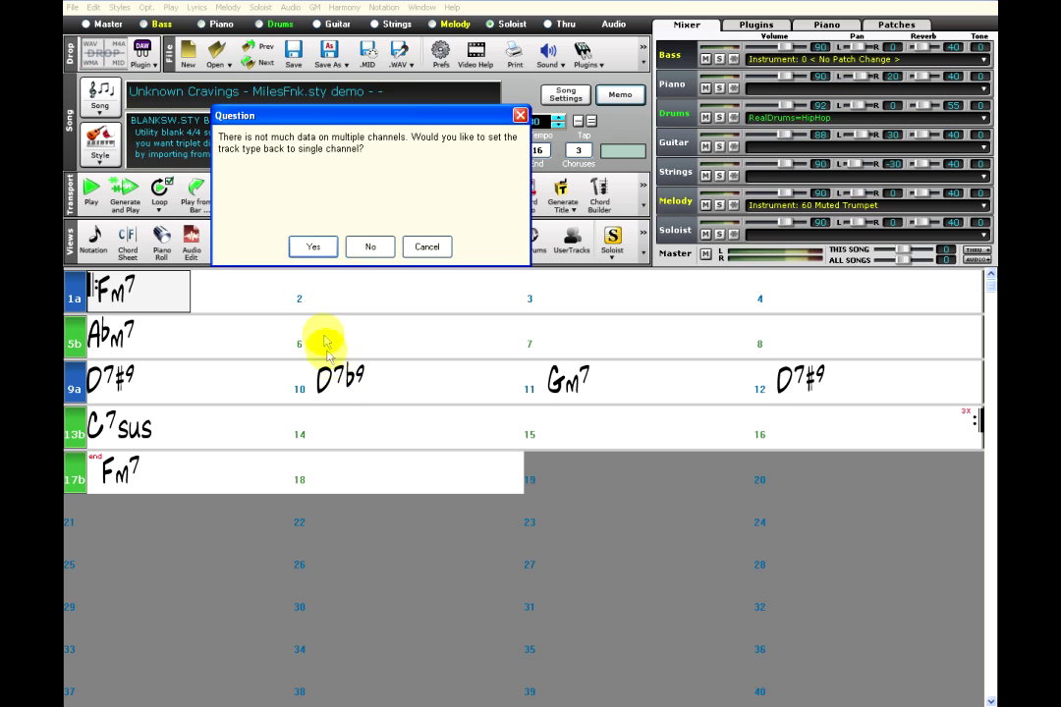
# - Revert the melody to single-channel, load the _SJAZZC5 Smooth Jazz Cool Sw16 style, and open Hi-Q patch selection
pyautogui.click(332, 252)
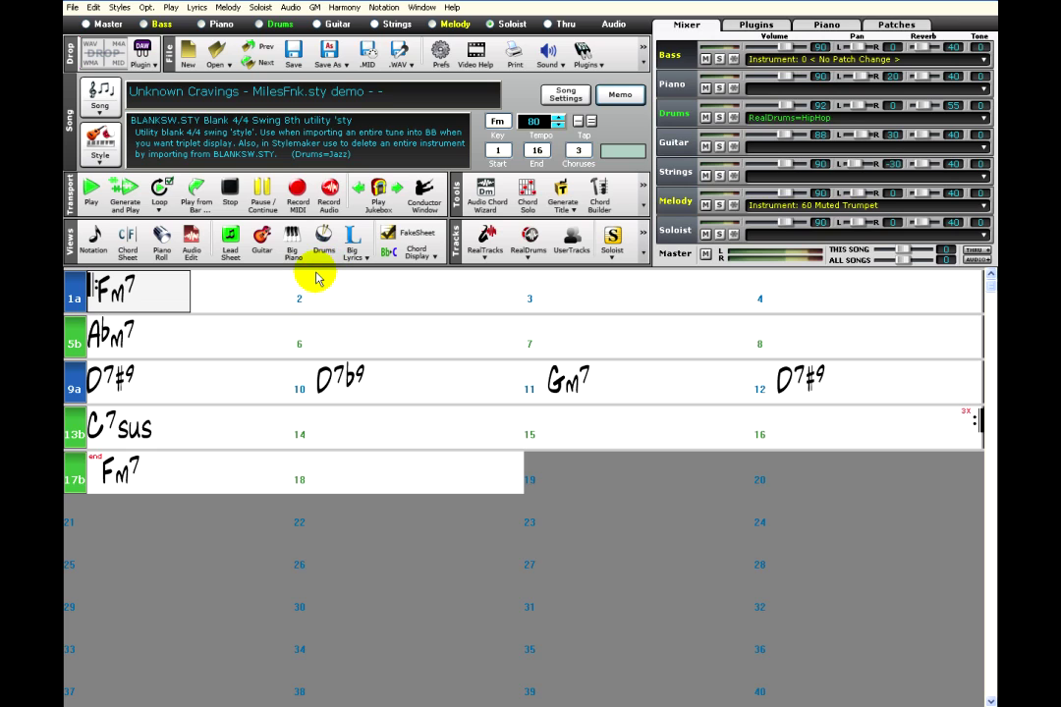
pyautogui.click(89, 138)
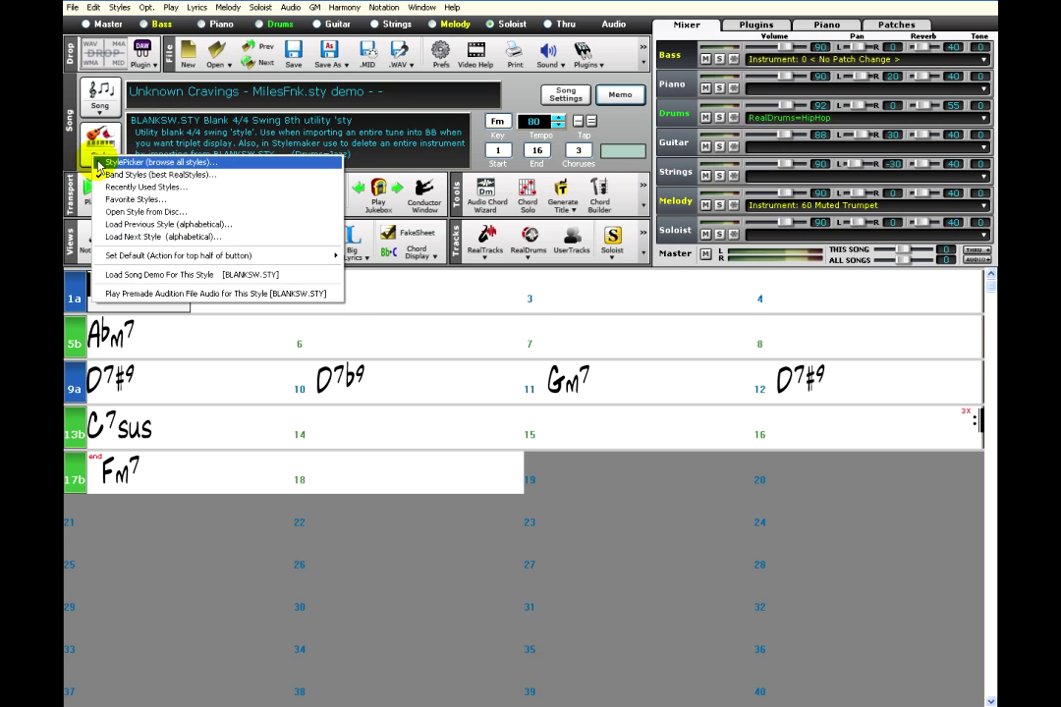
pyautogui.click(280, 159)
pyautogui.click(293, 157)
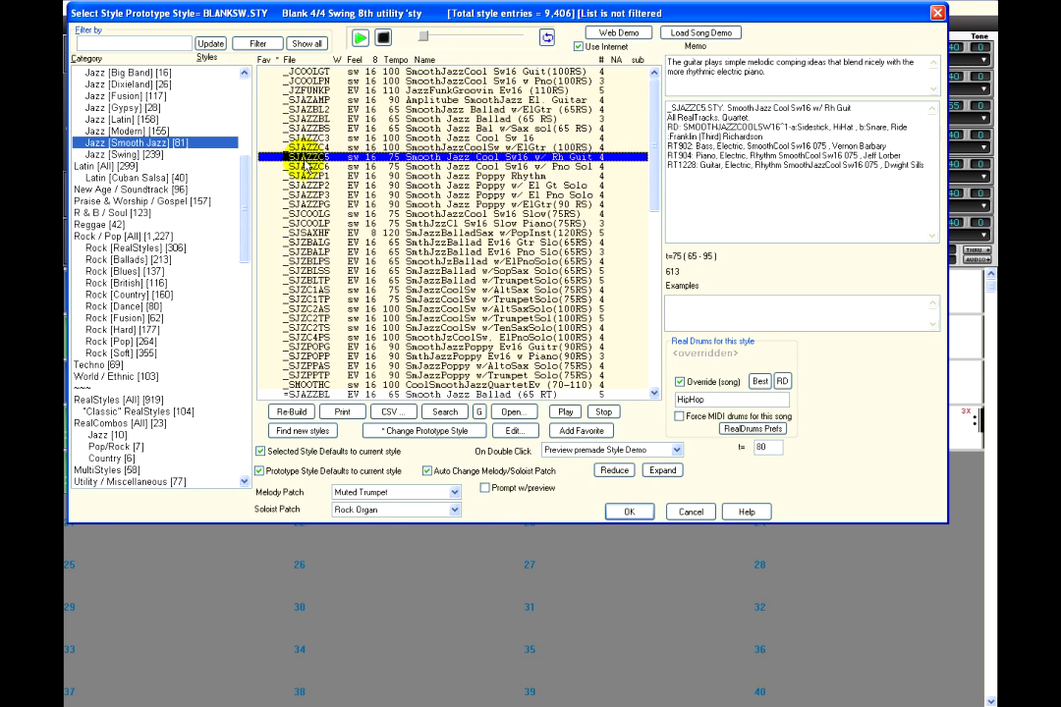
pyautogui.click(636, 512)
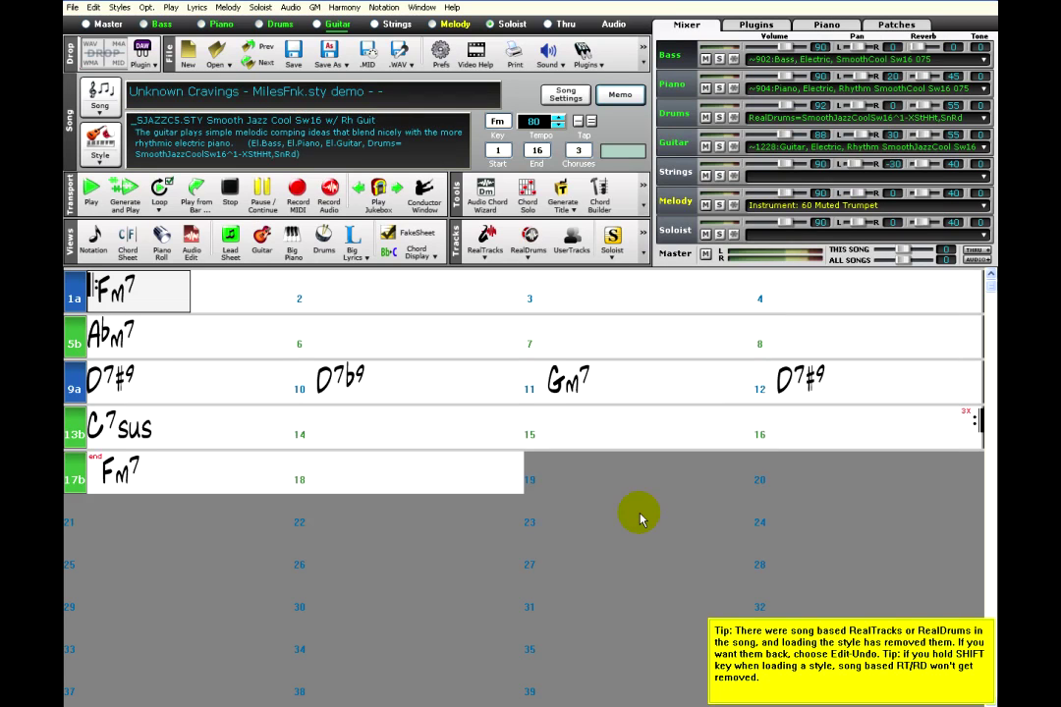
pyautogui.click(447, 27)
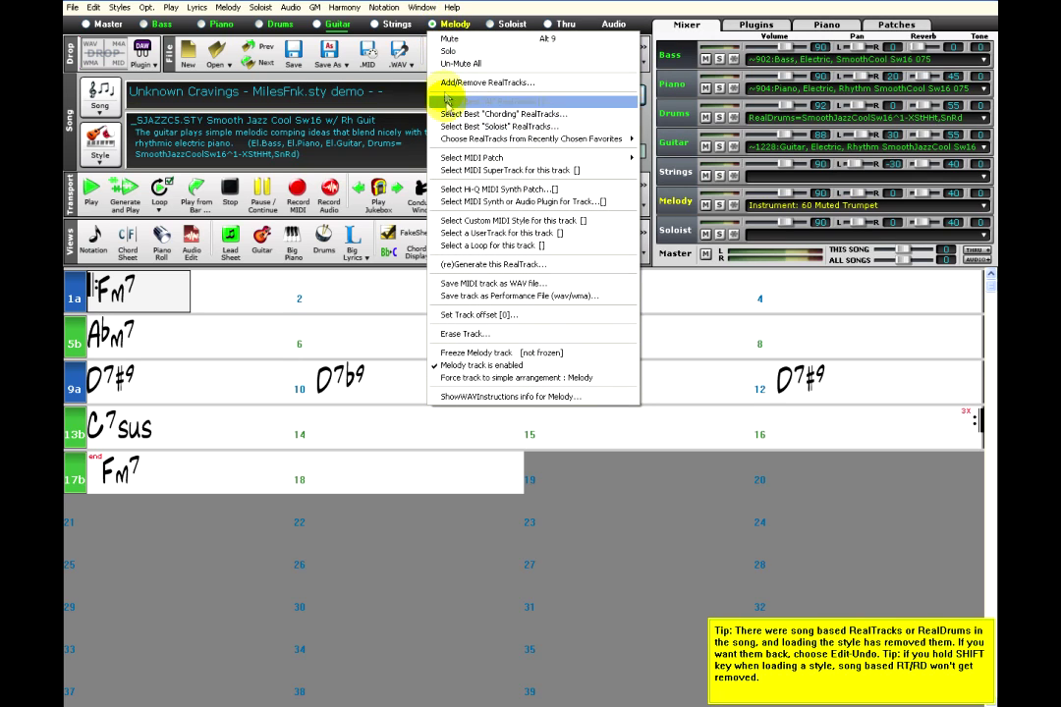
pyautogui.click(448, 189)
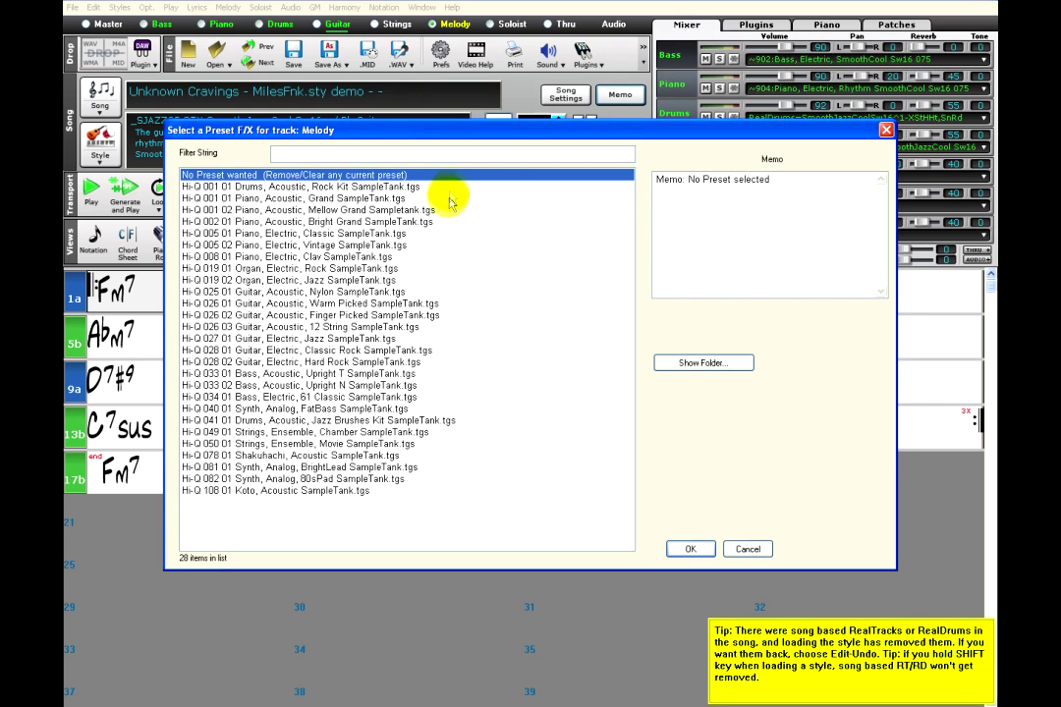